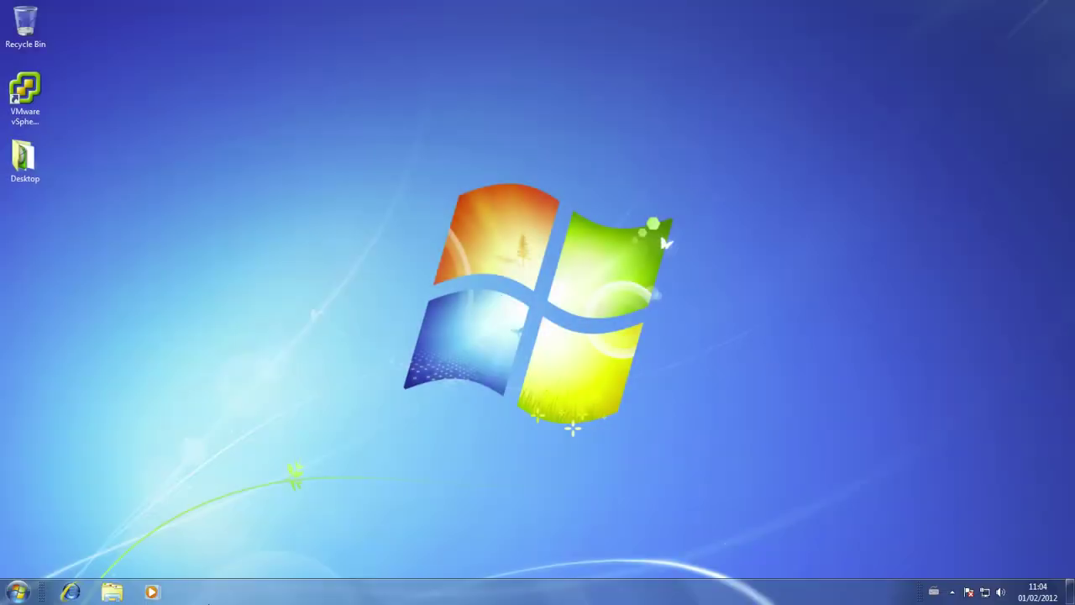
click(72, 592)
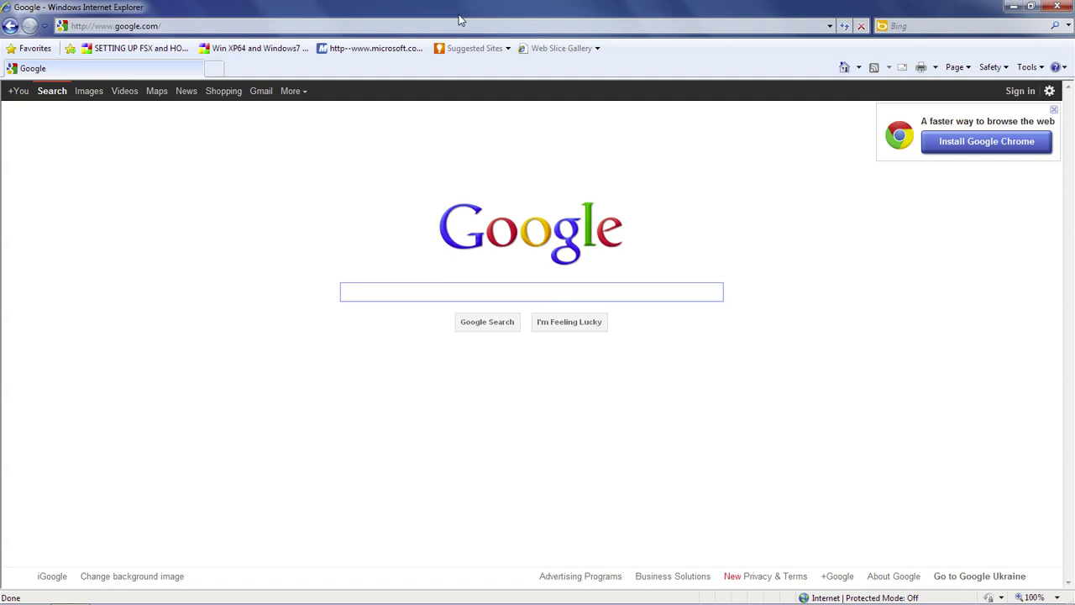
click(176, 25)
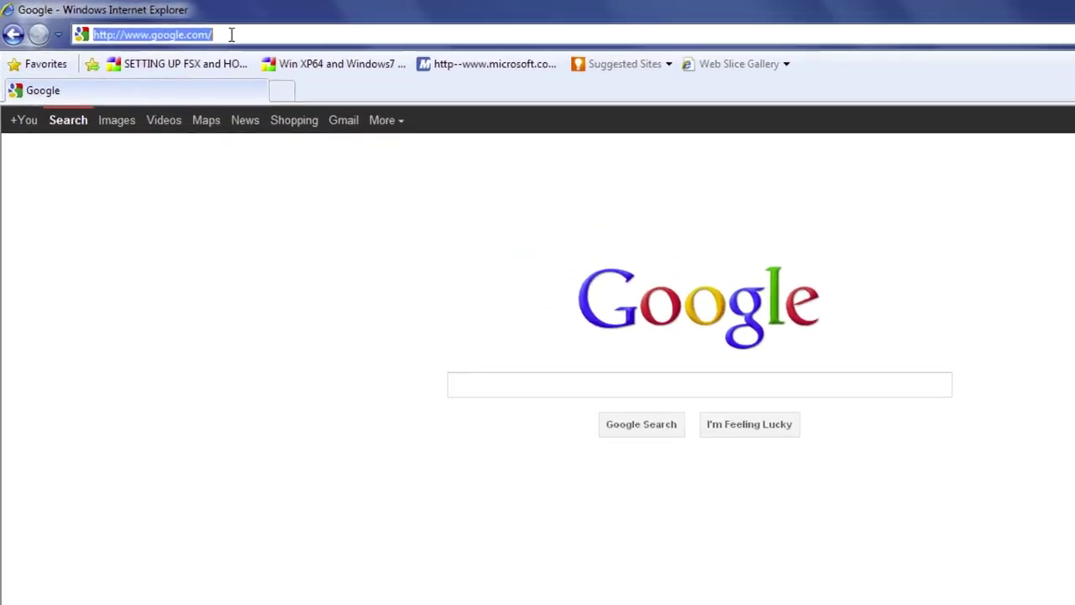
text(http)
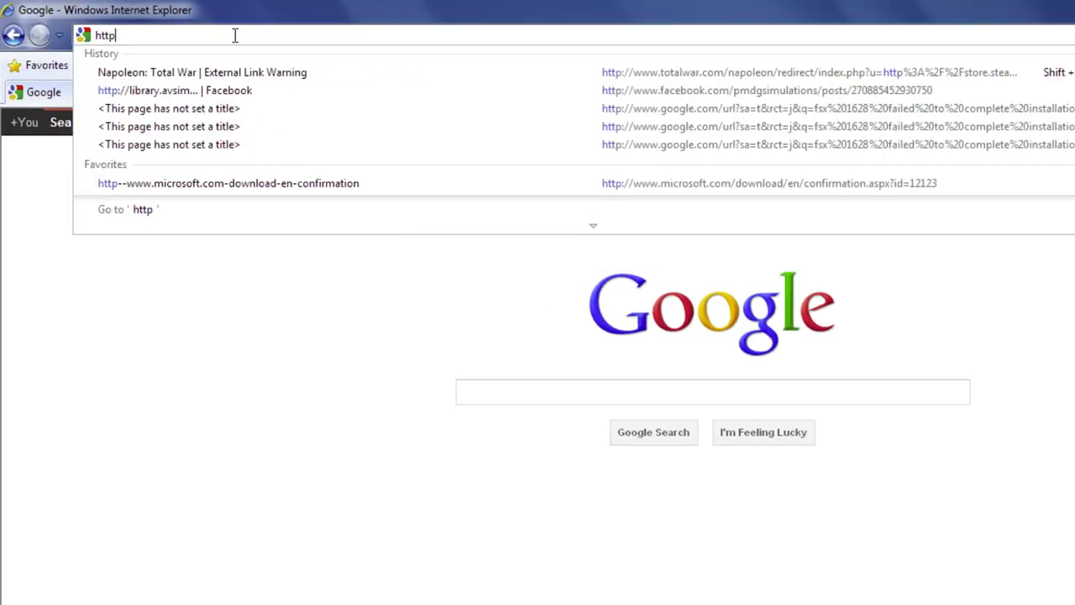
text(s:)
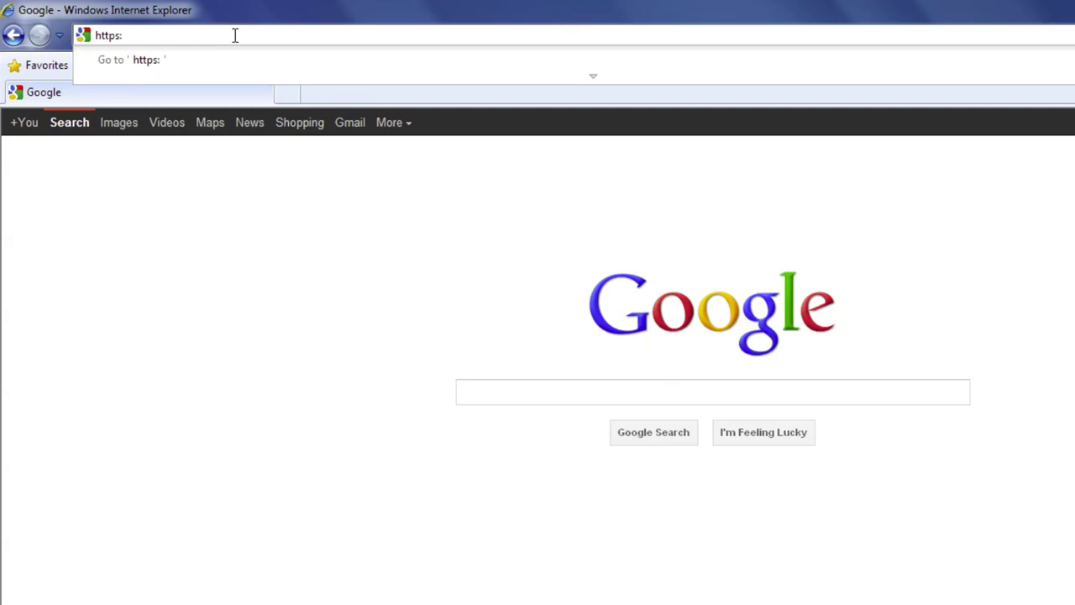
text(//)
text(we)
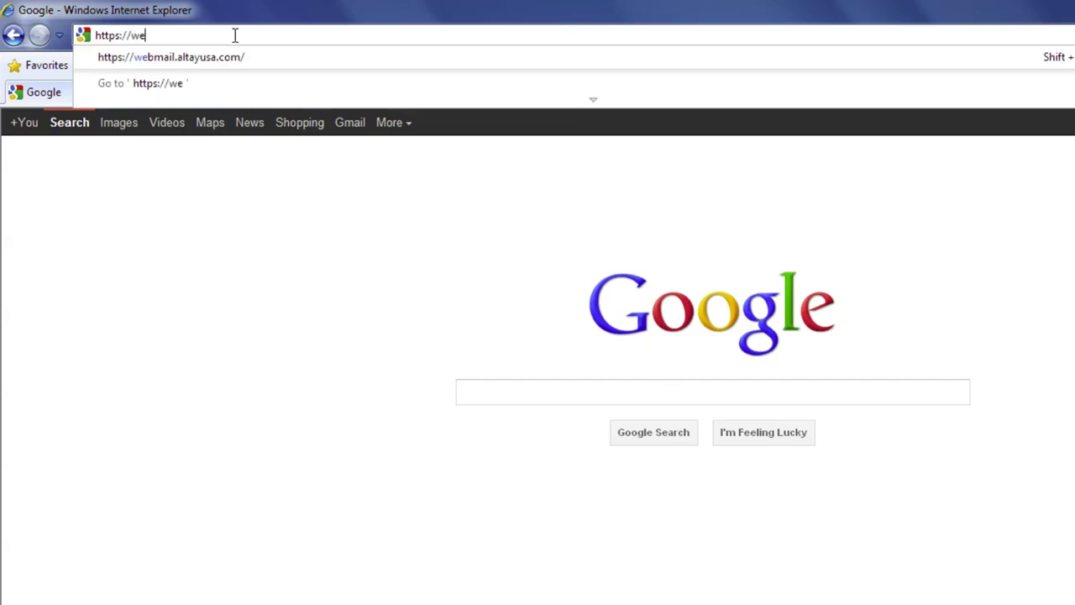
text(bmail)
text(.al)
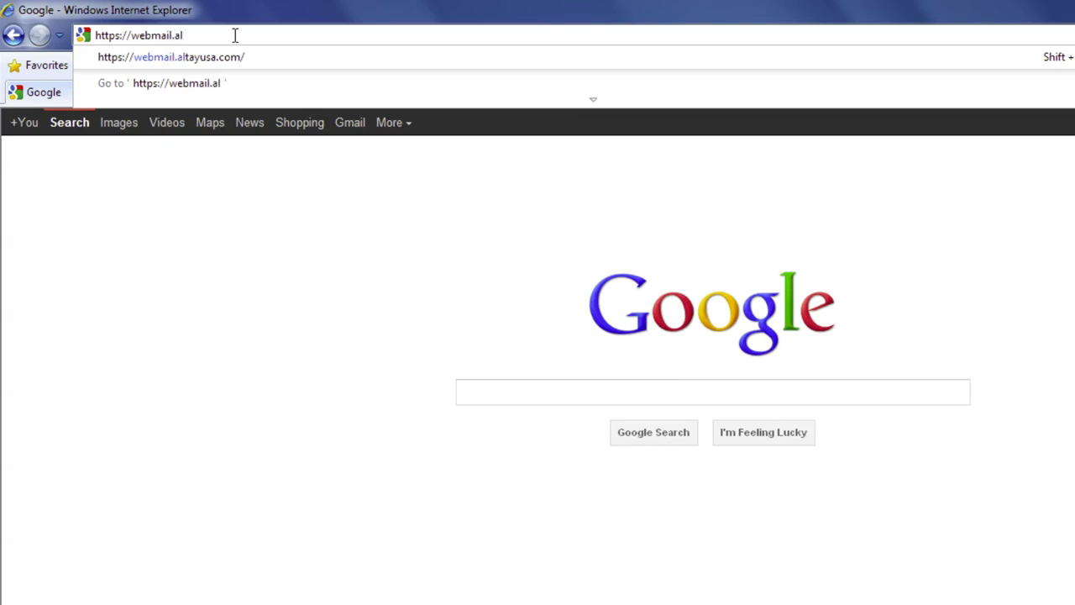
text(tay)
text(usa.co)
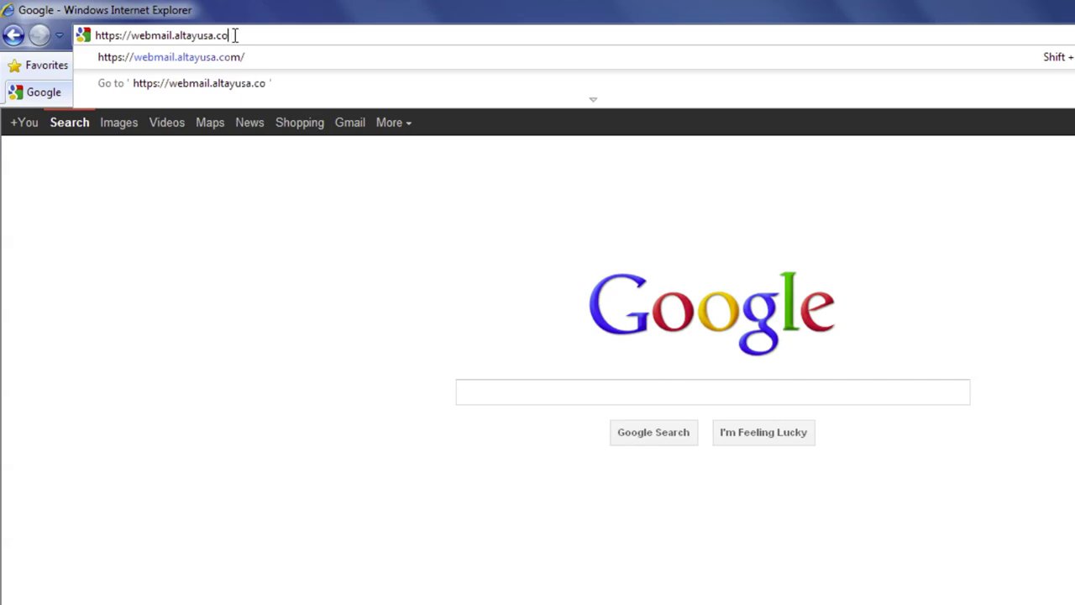
text(m)
key(Return)
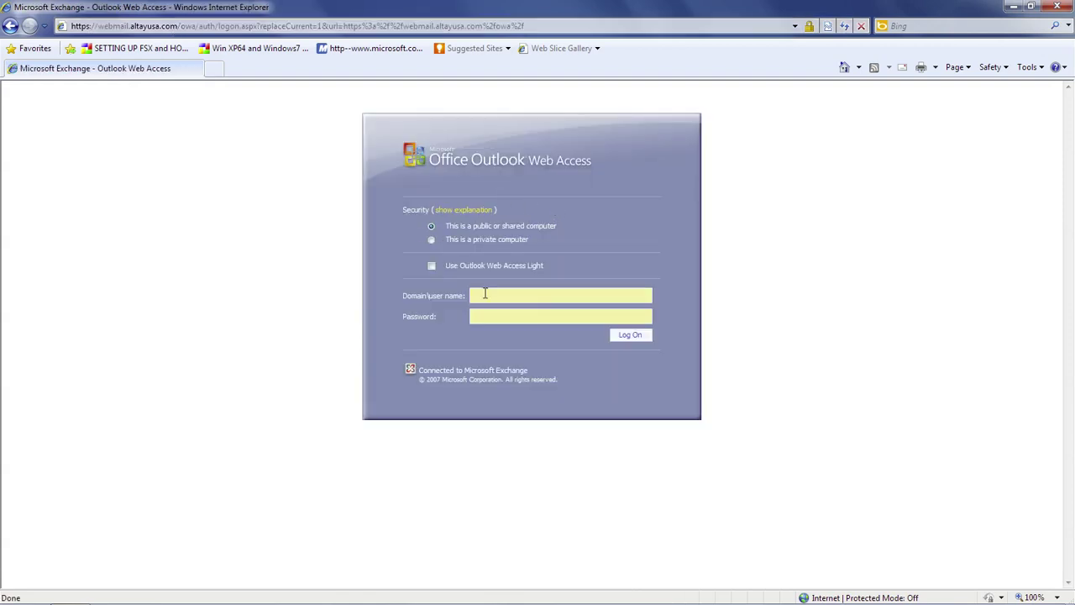
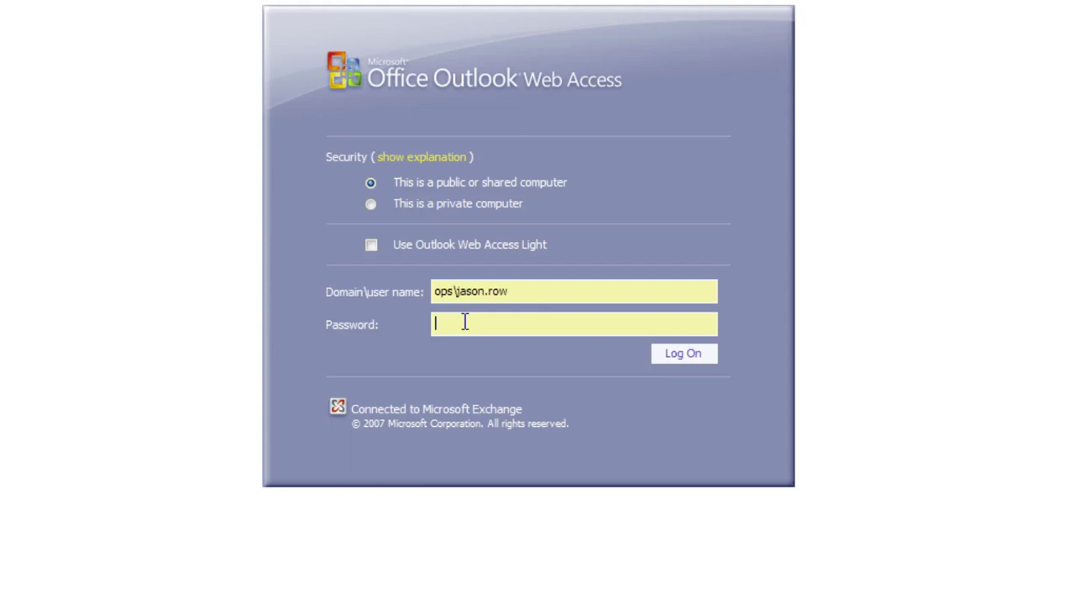
text(passw)
text(ord)
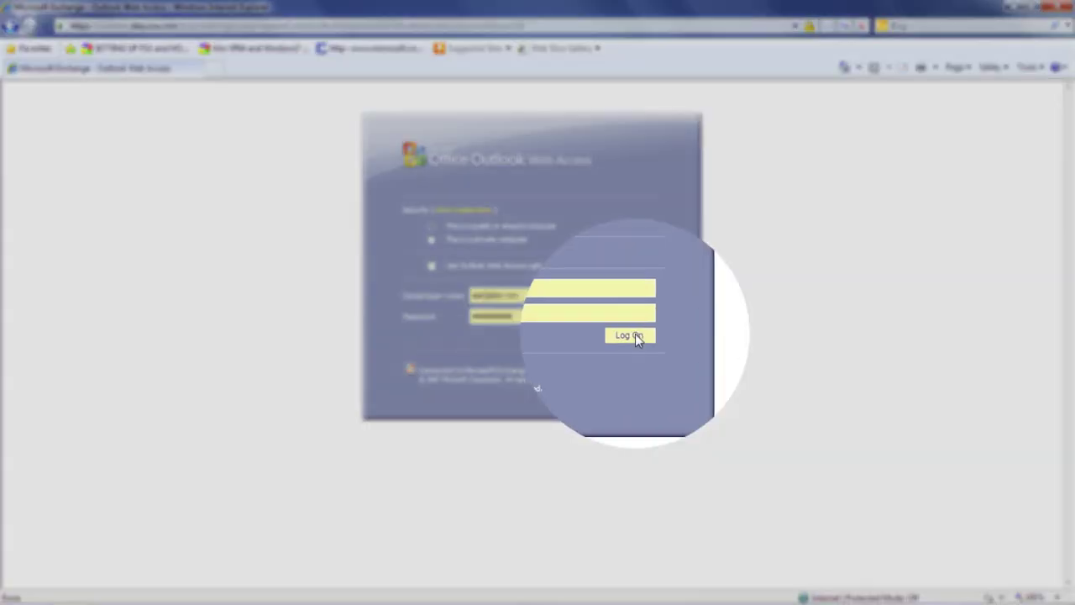
click(635, 335)
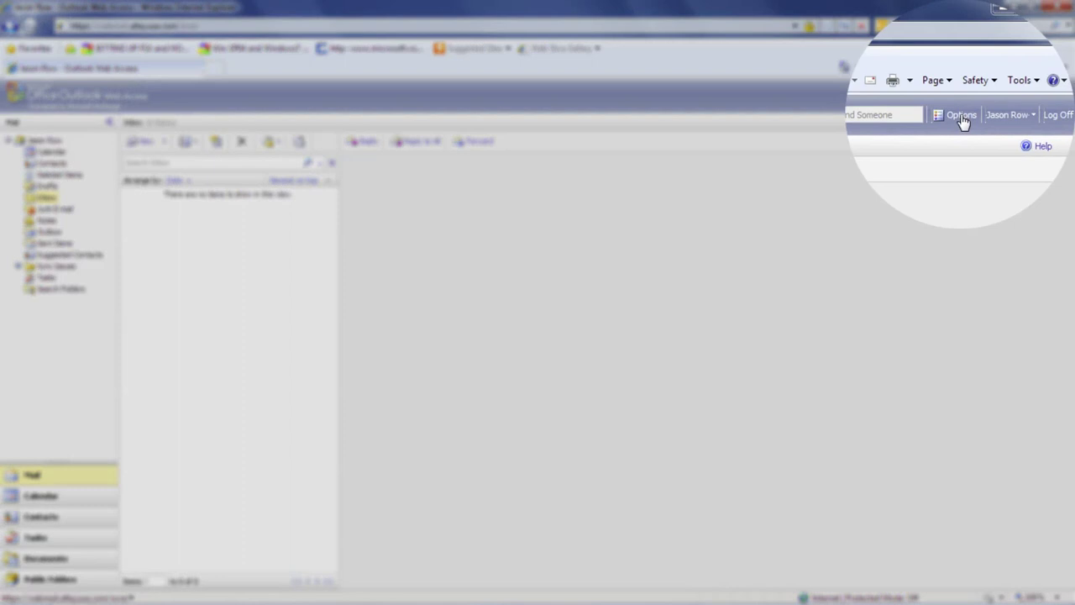
Set the Regional Settings time zone to (GMT-05:00) Eastern Time (US & Canada) and save
click(977, 95)
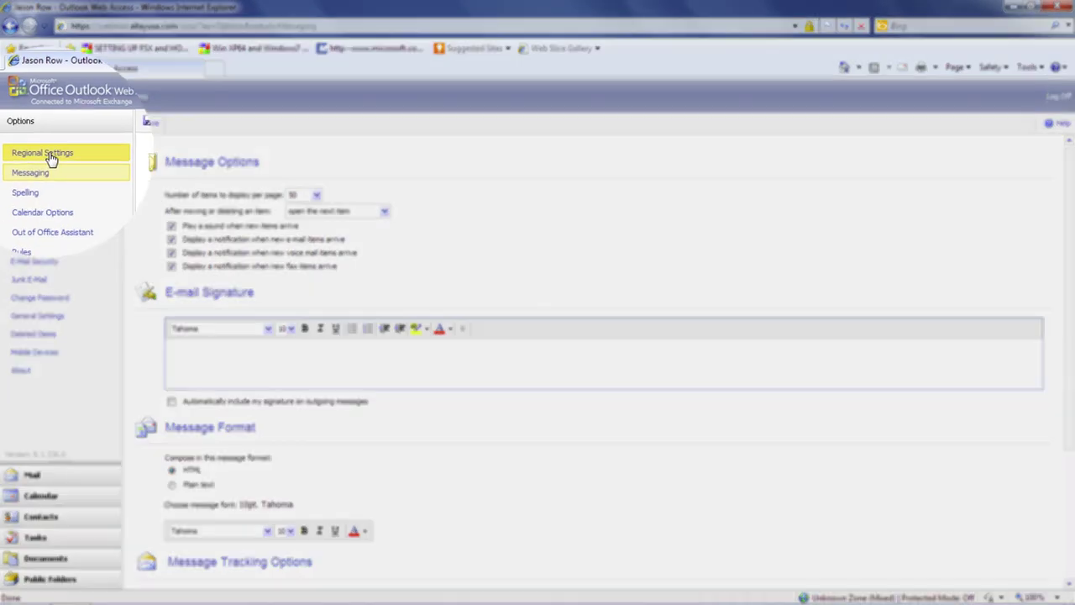
click(48, 155)
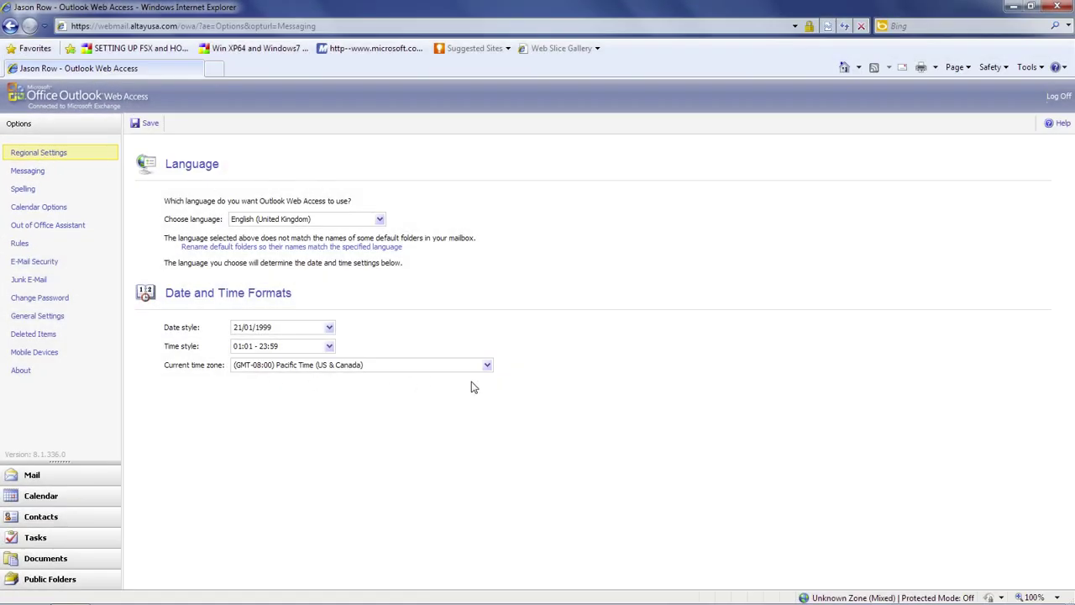
click(486, 365)
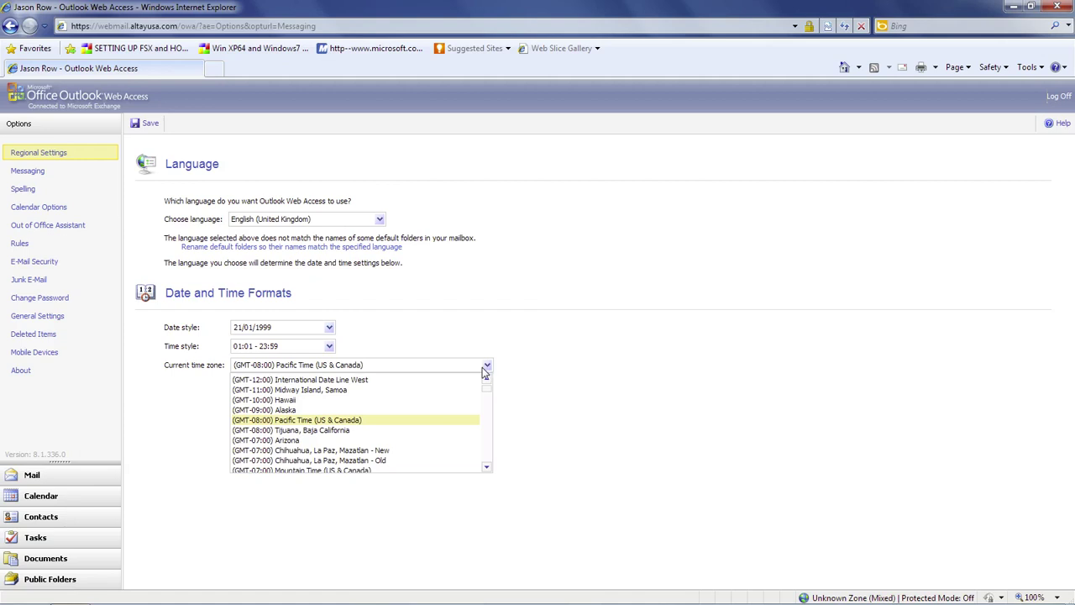
click(487, 467)
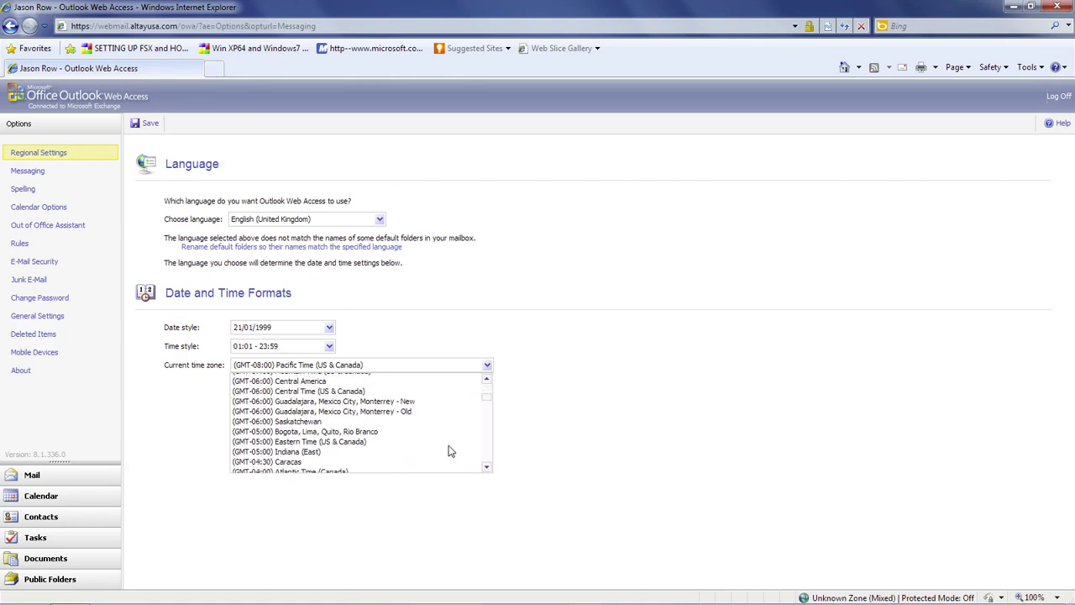
click(343, 441)
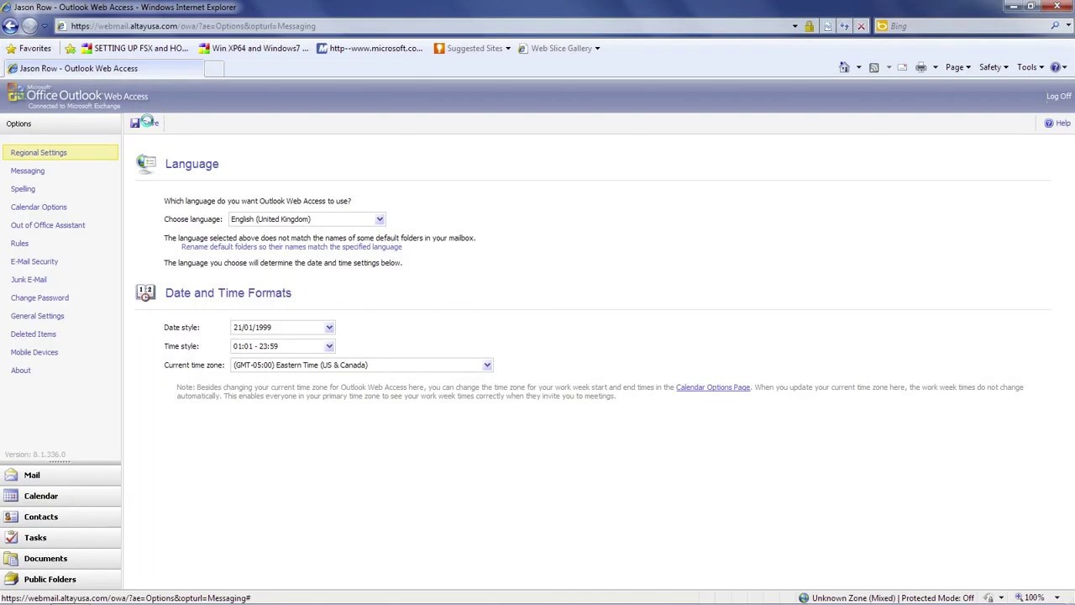
click(147, 123)
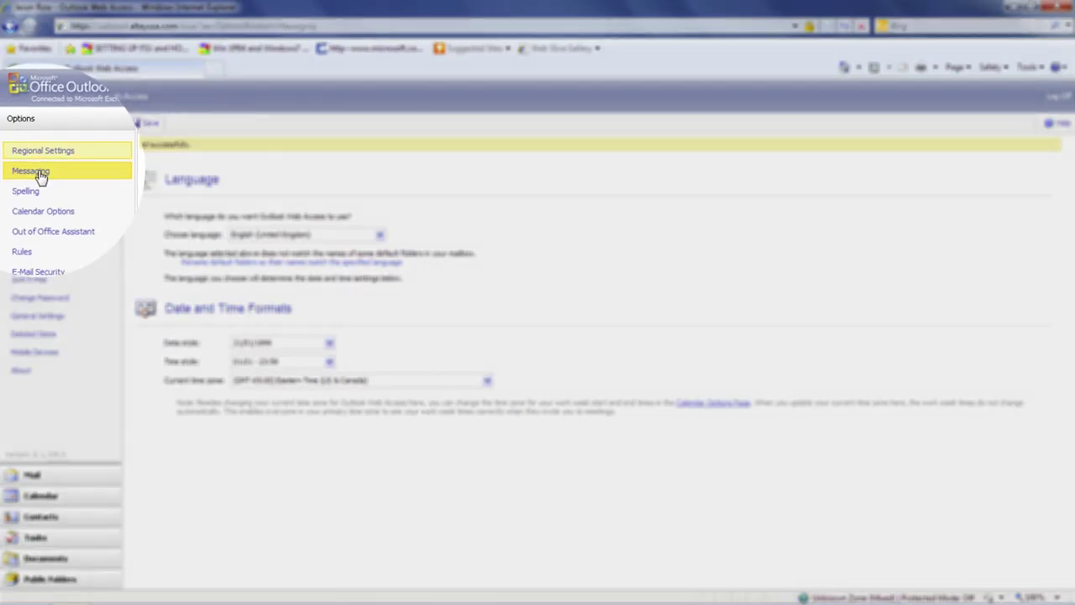
Enter 'Type Email Signature Here' as the Messaging e-mail signature and save
click(39, 173)
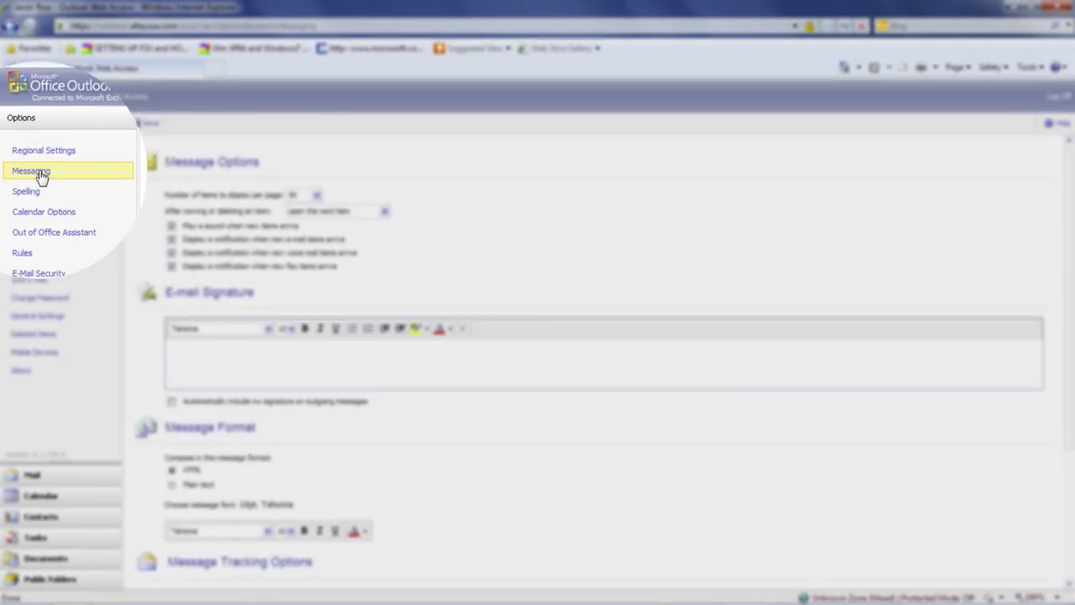
scroll(359, 241, down, 4)
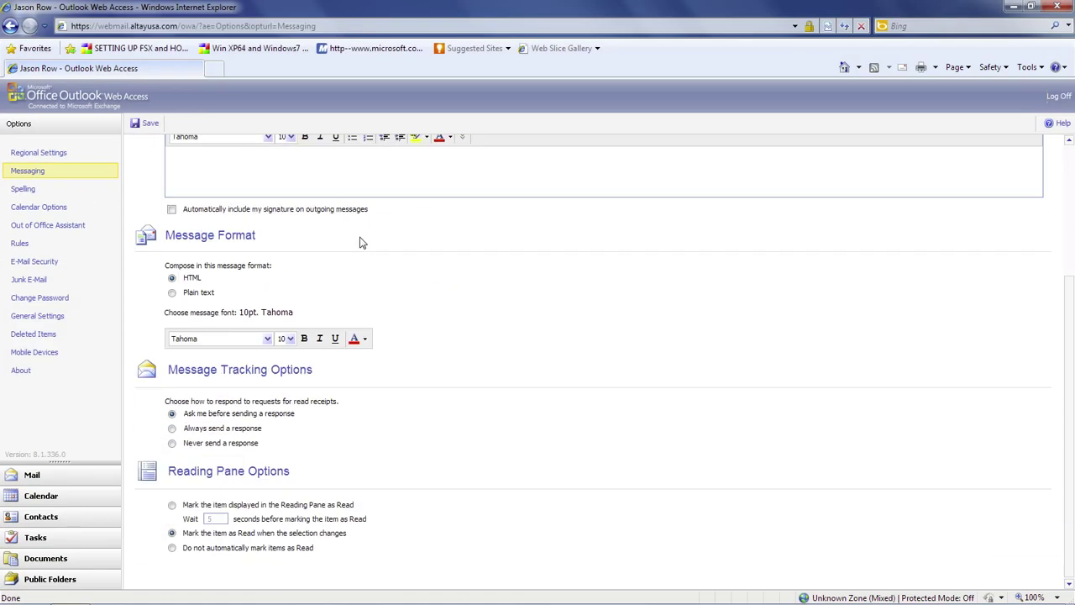
scroll(359, 242, up, 3)
click(199, 288)
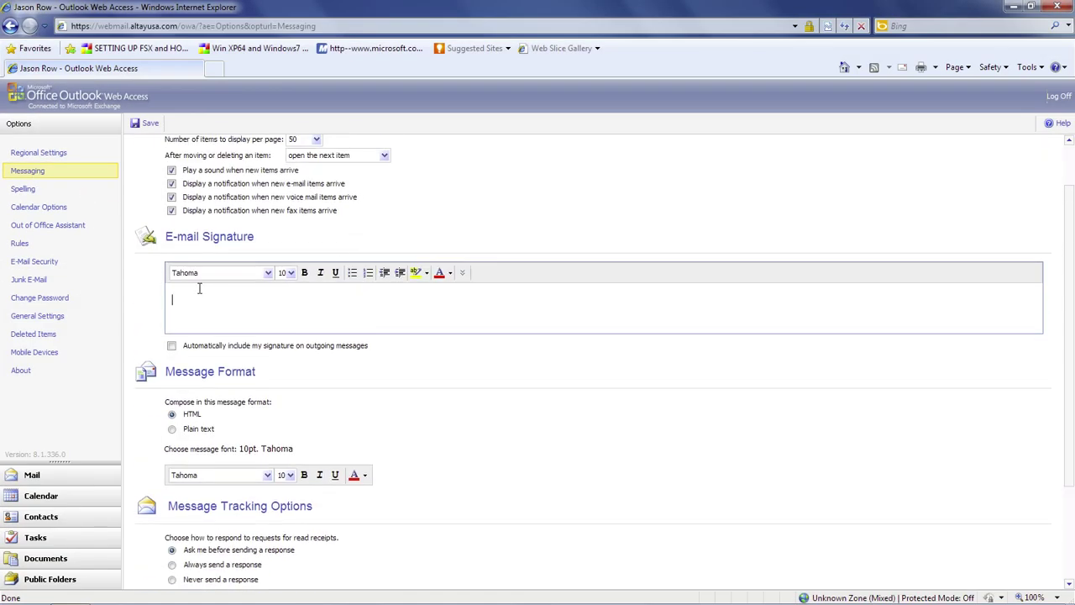
text(Type Email Signature Here)
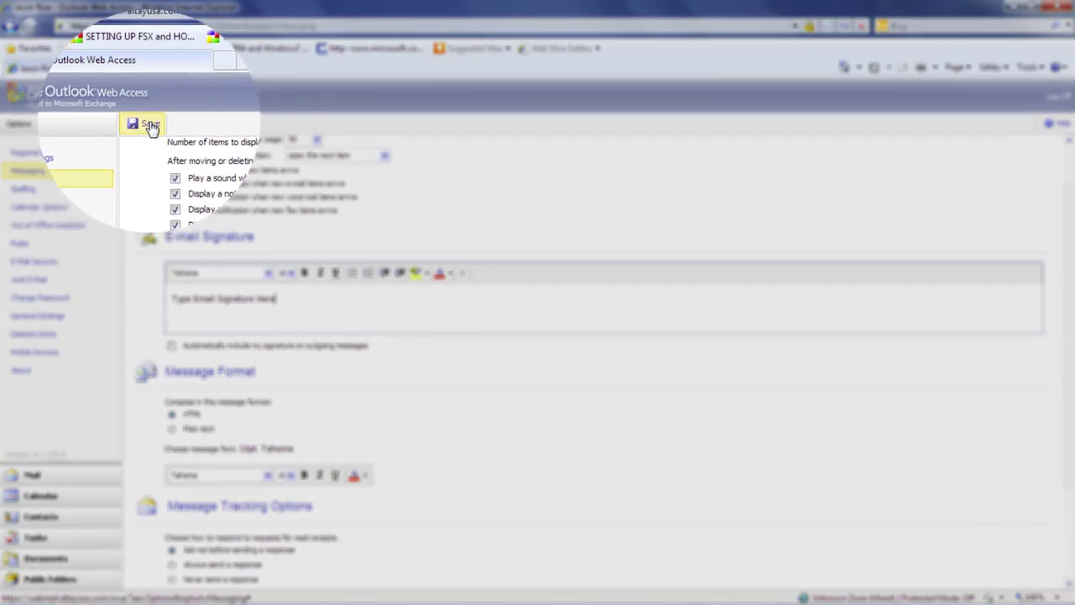
click(151, 124)
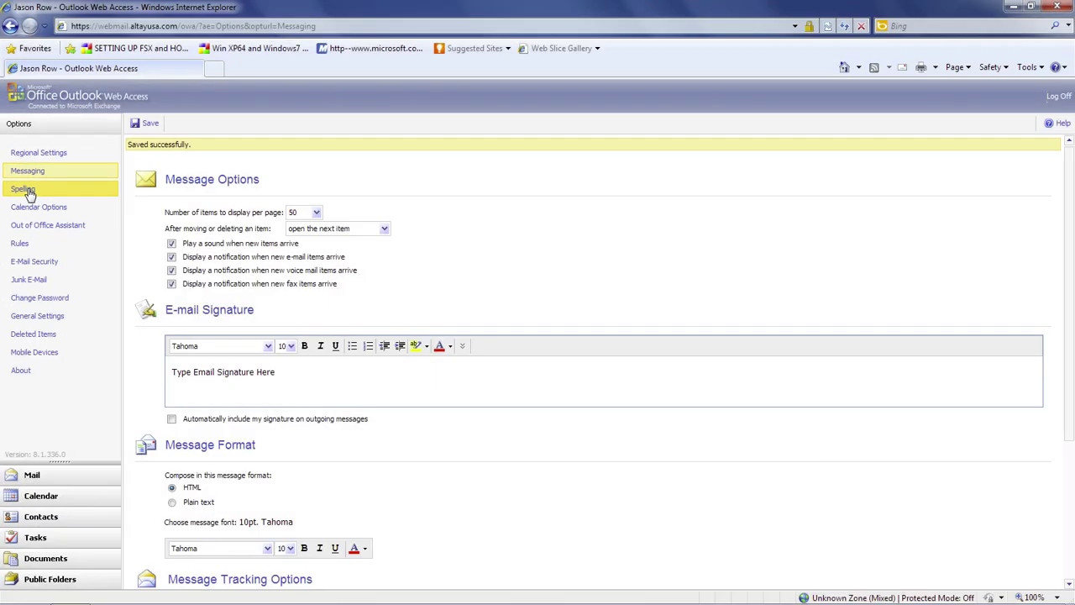
Turn on 'Always check spelling before sending' in Spelling options and save
click(28, 192)
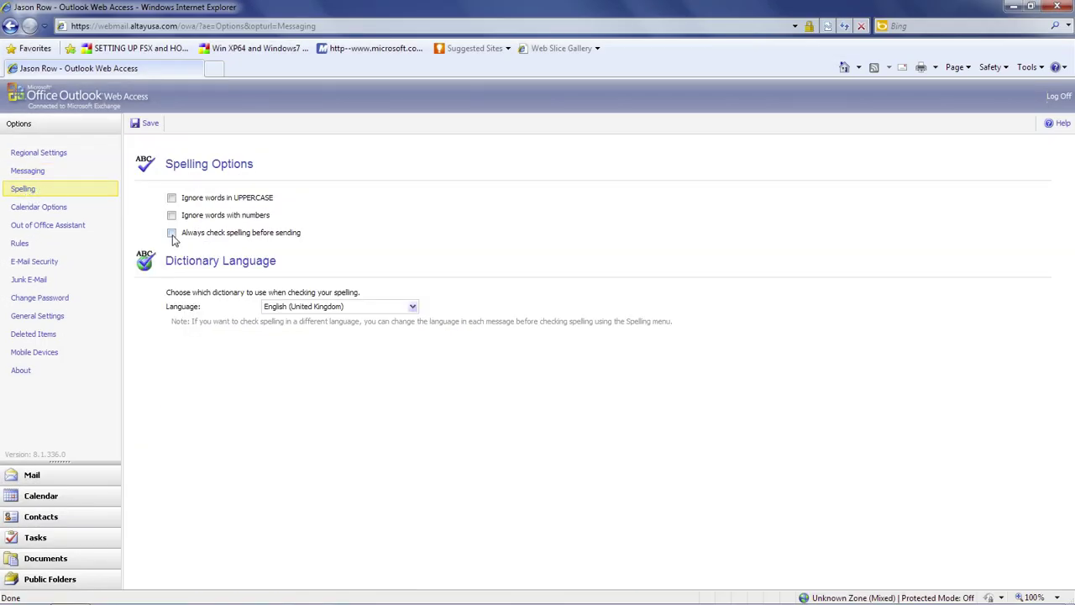
click(172, 234)
click(146, 125)
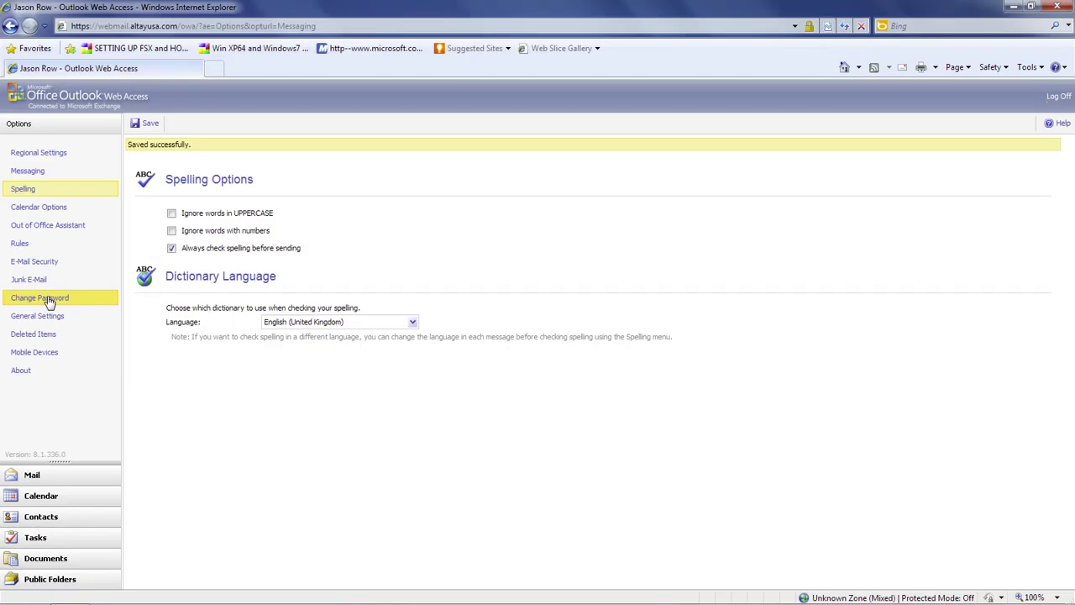
click(48, 301)
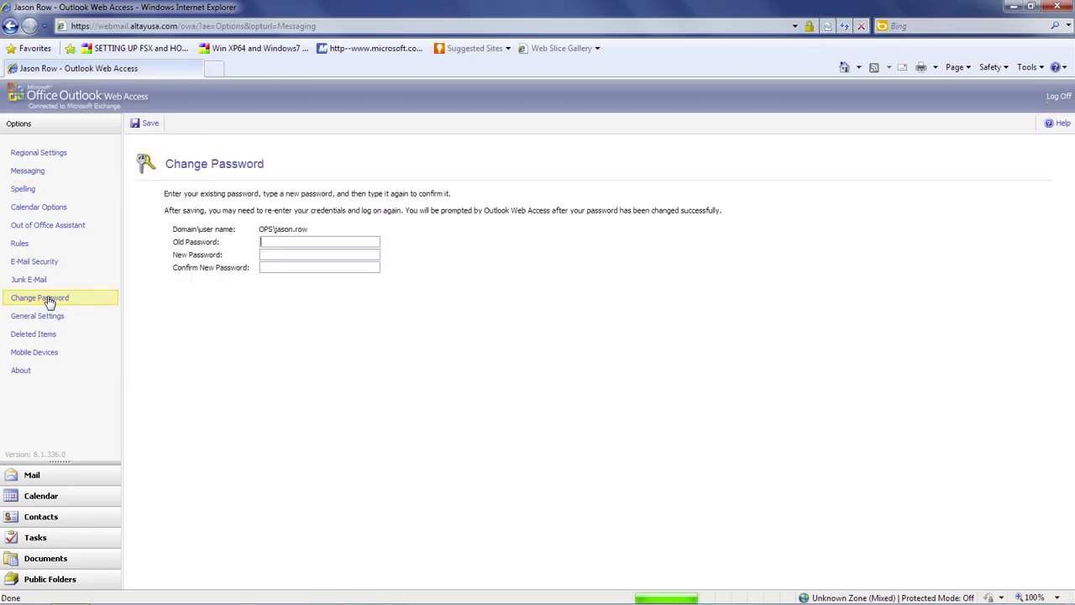
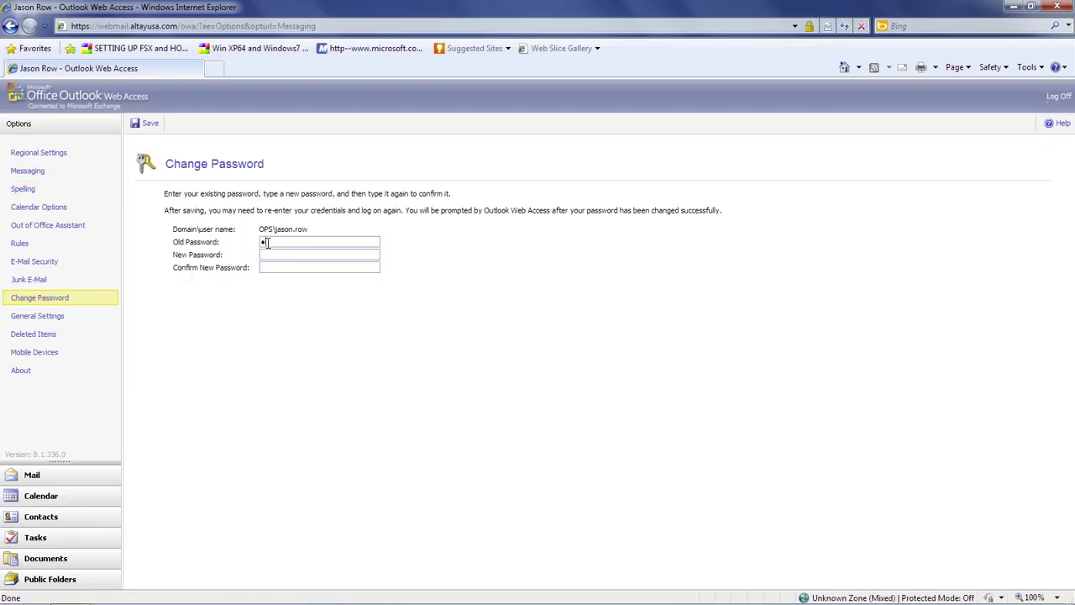
key(Tab)
click(282, 269)
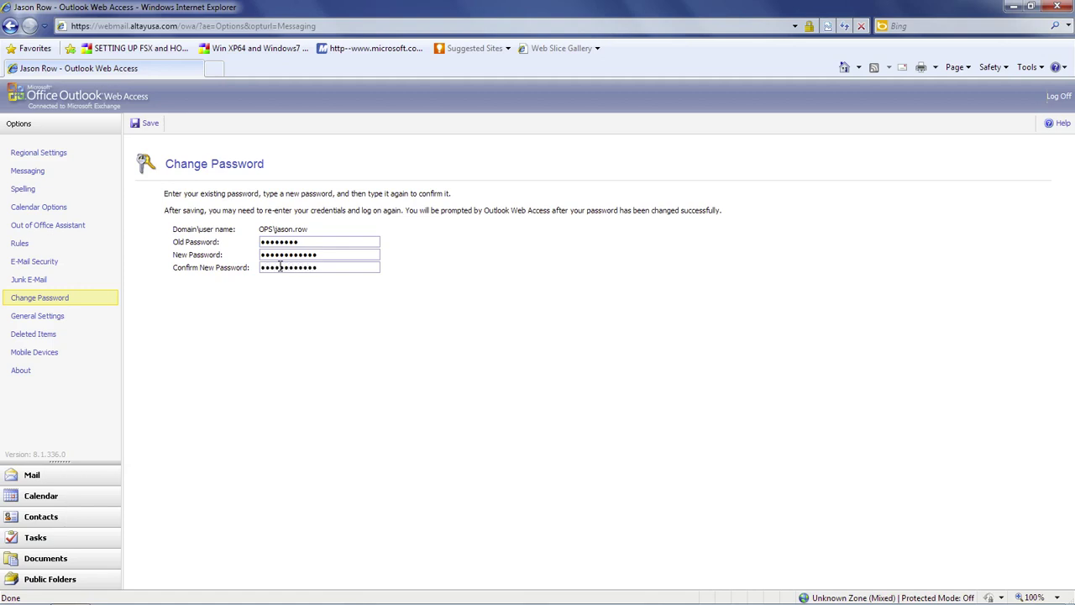
click(146, 125)
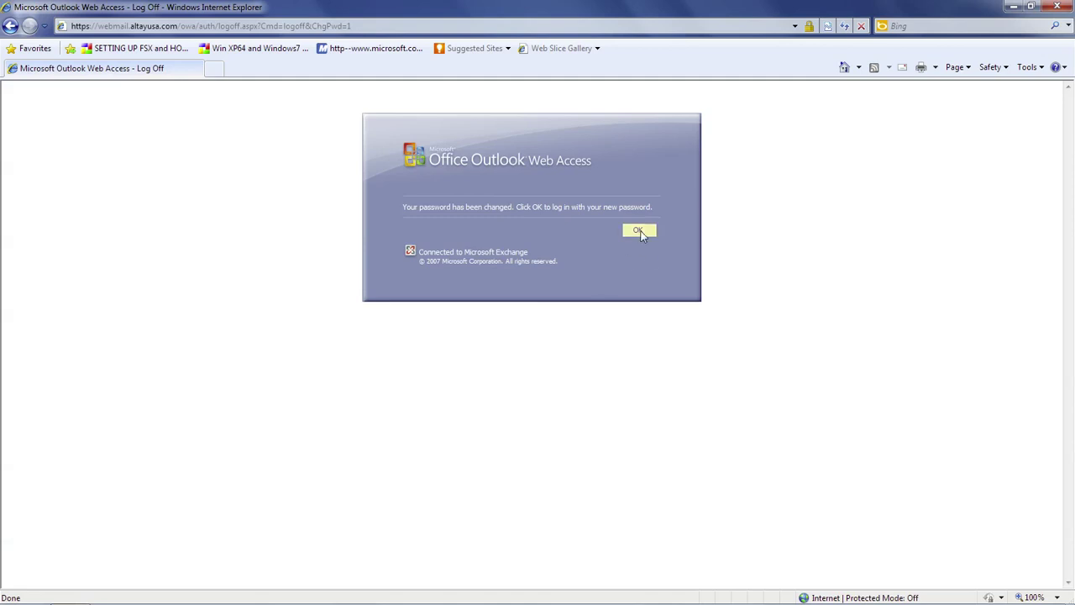
click(639, 232)
click(638, 231)
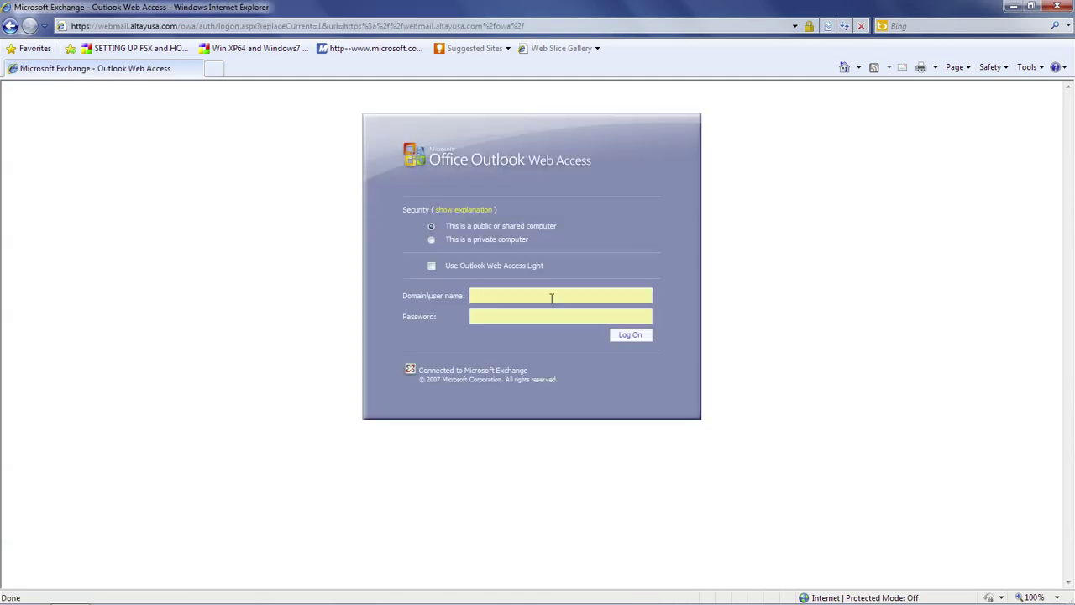
key(Tab)
text(************)
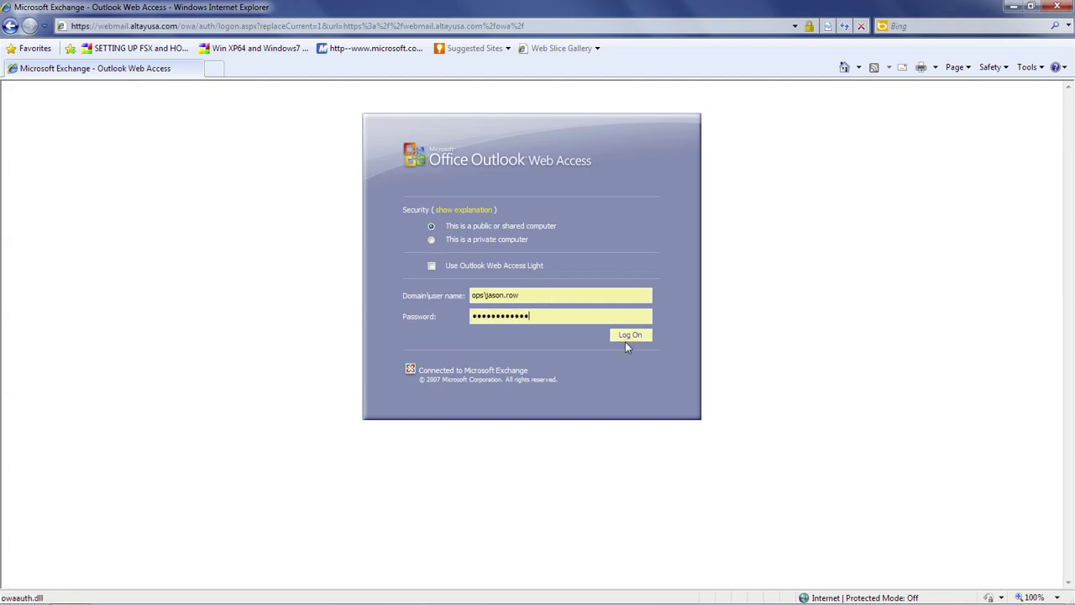
click(627, 336)
click(976, 96)
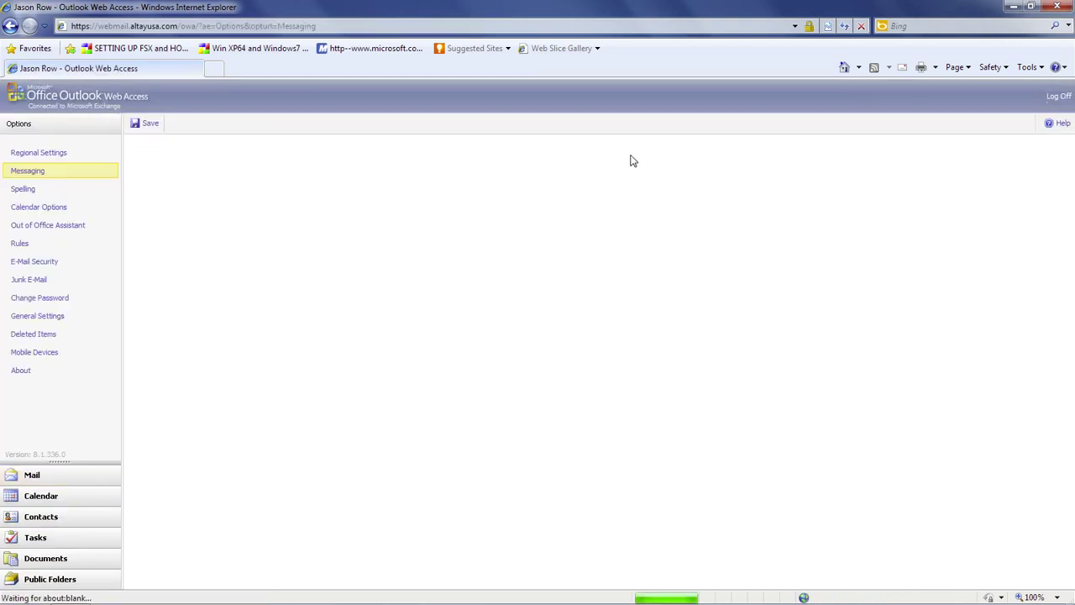
Turn on out-of-office auto-replies for a set time period ending at 06:30
click(66, 228)
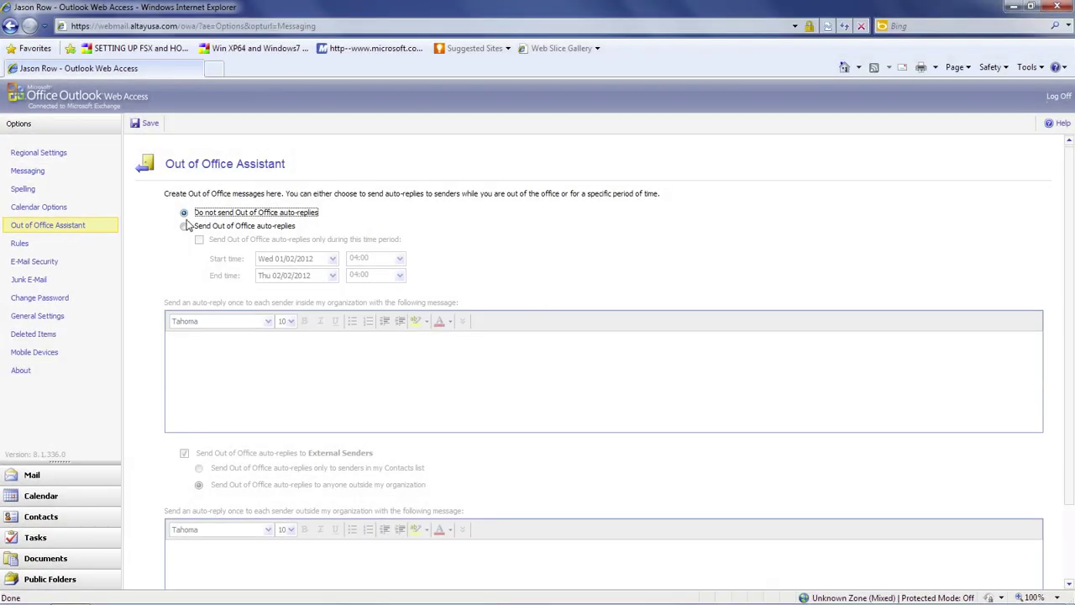
click(184, 226)
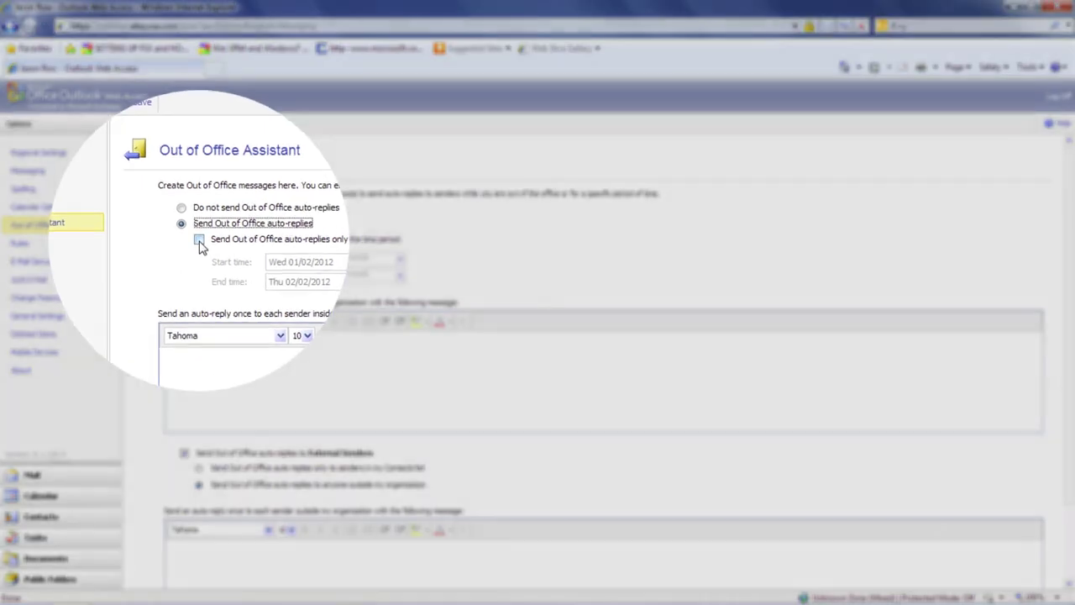
click(199, 240)
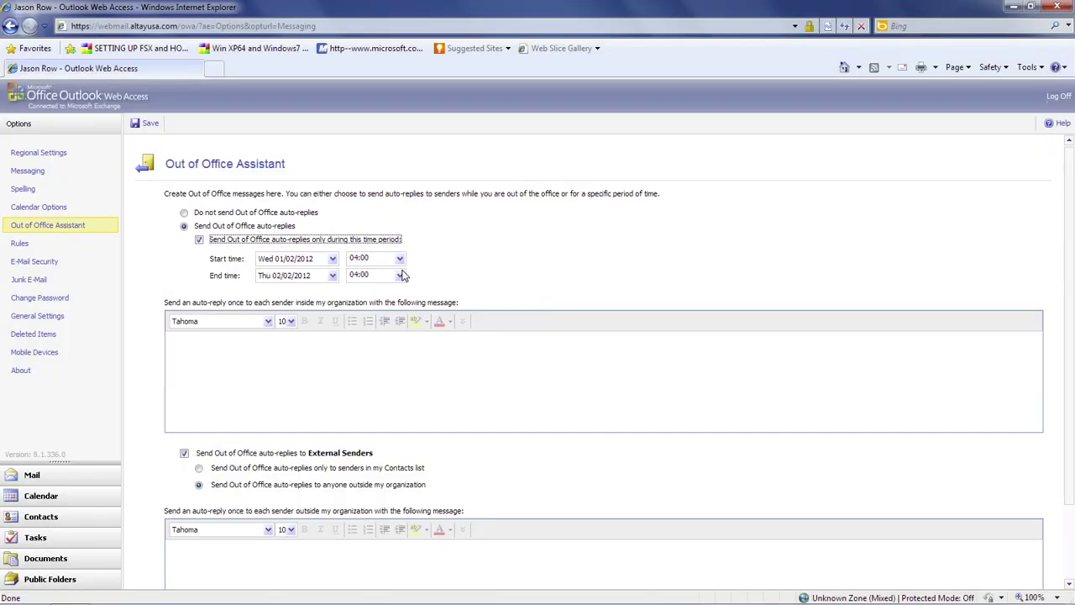
click(400, 276)
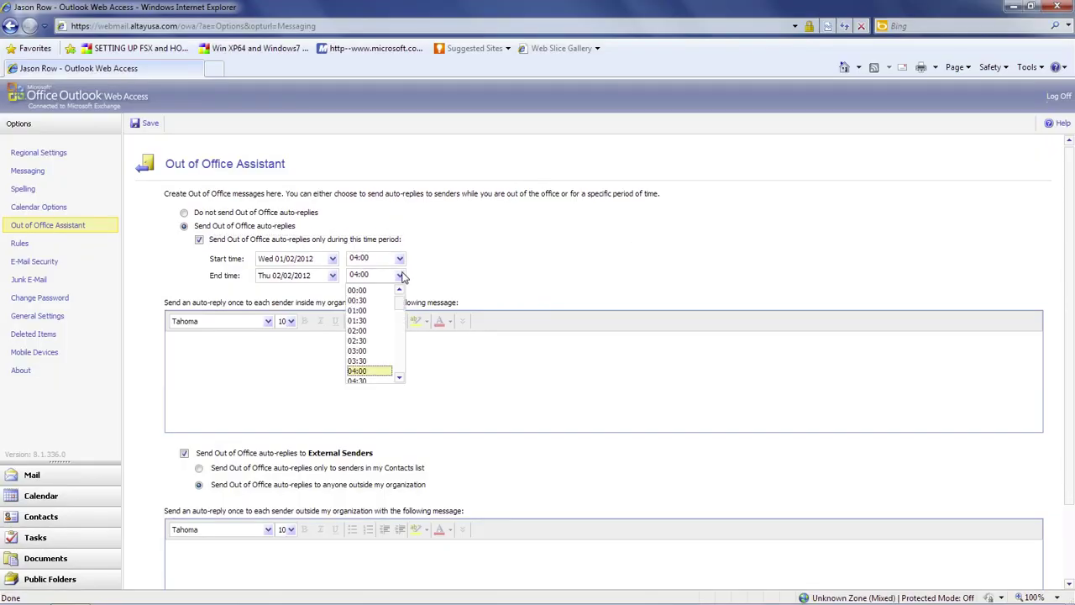
click(400, 382)
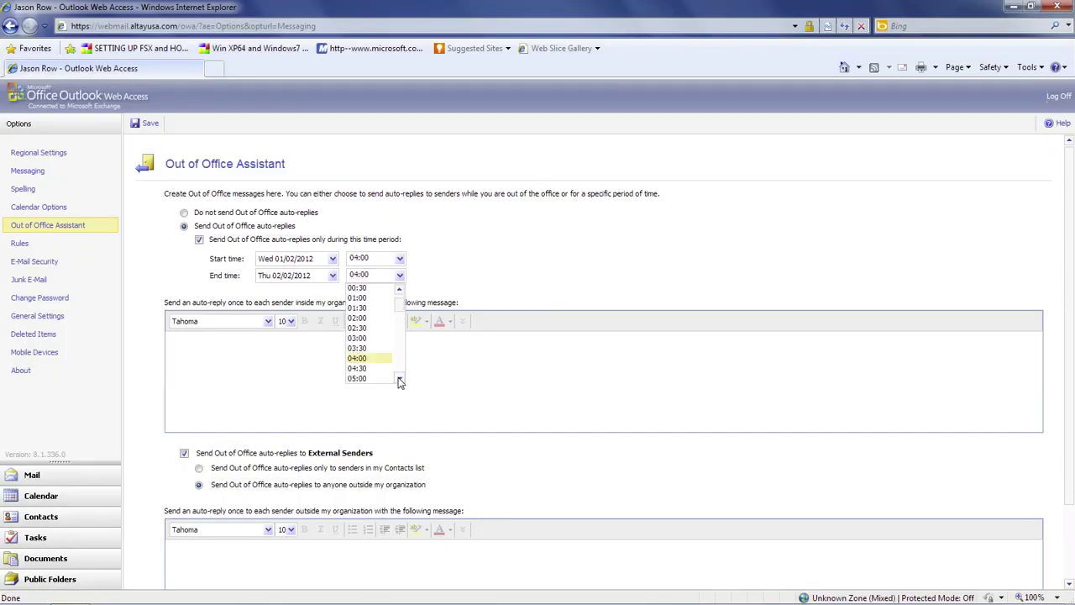
click(399, 383)
click(399, 382)
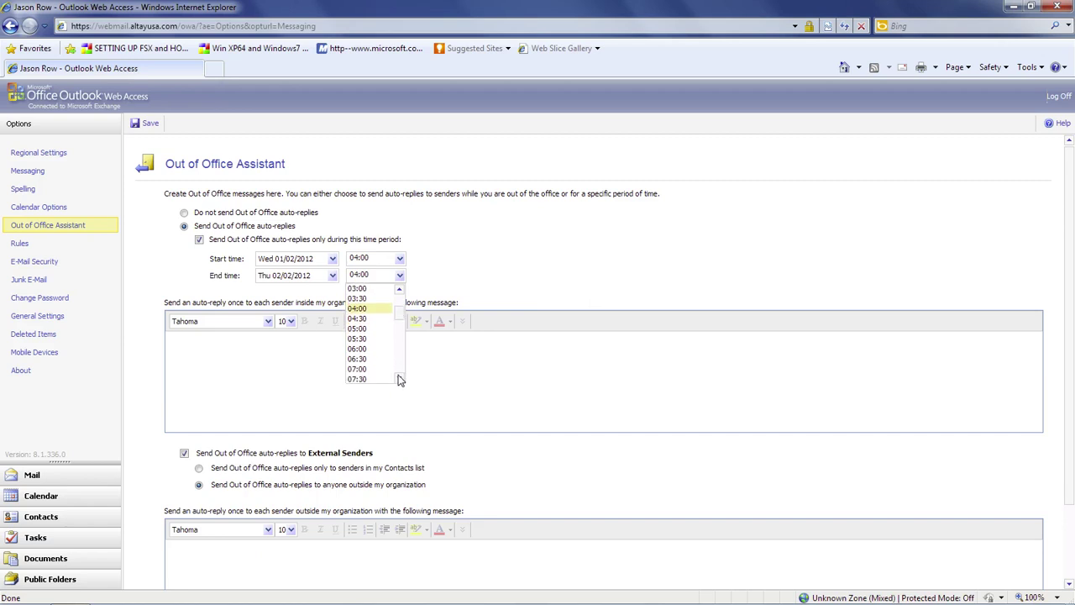
click(373, 359)
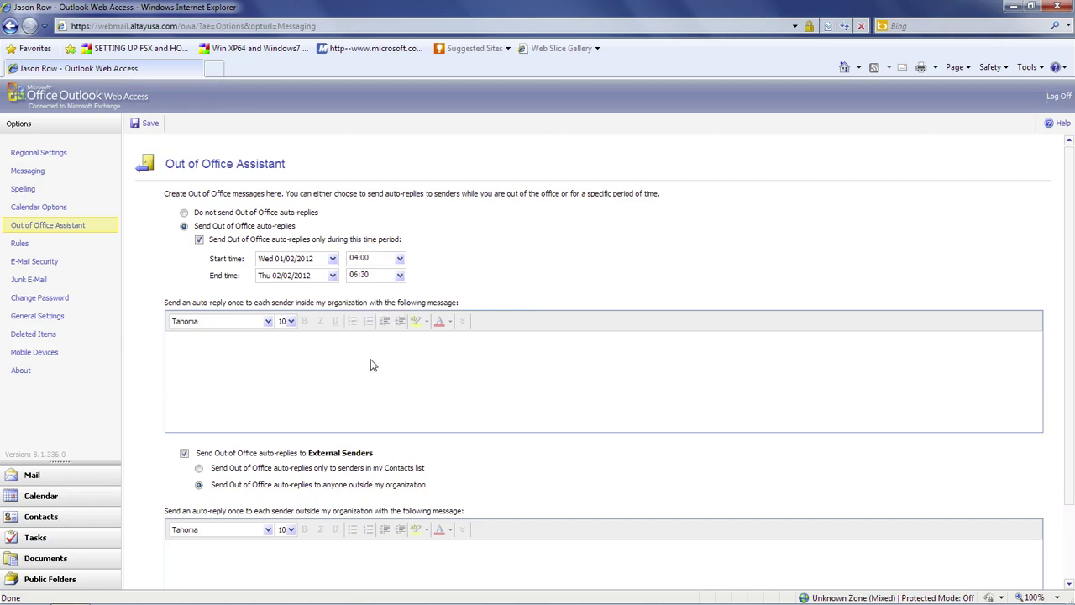
Write the internal reply 'Your out of office rep' and save the auto-reply settings
click(225, 340)
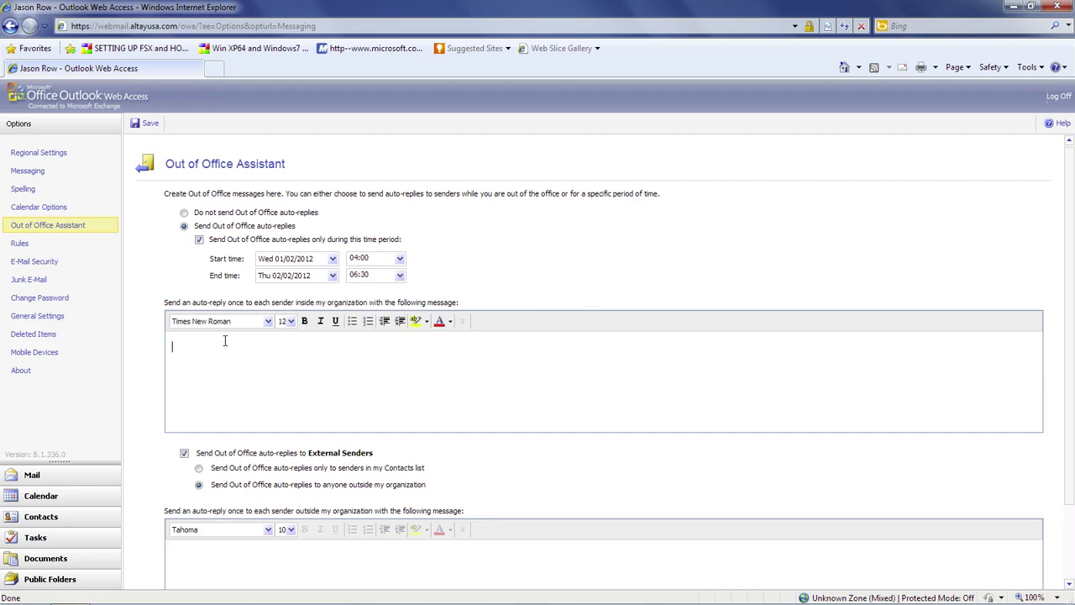
text(Your out of offi)
text(ce reply)
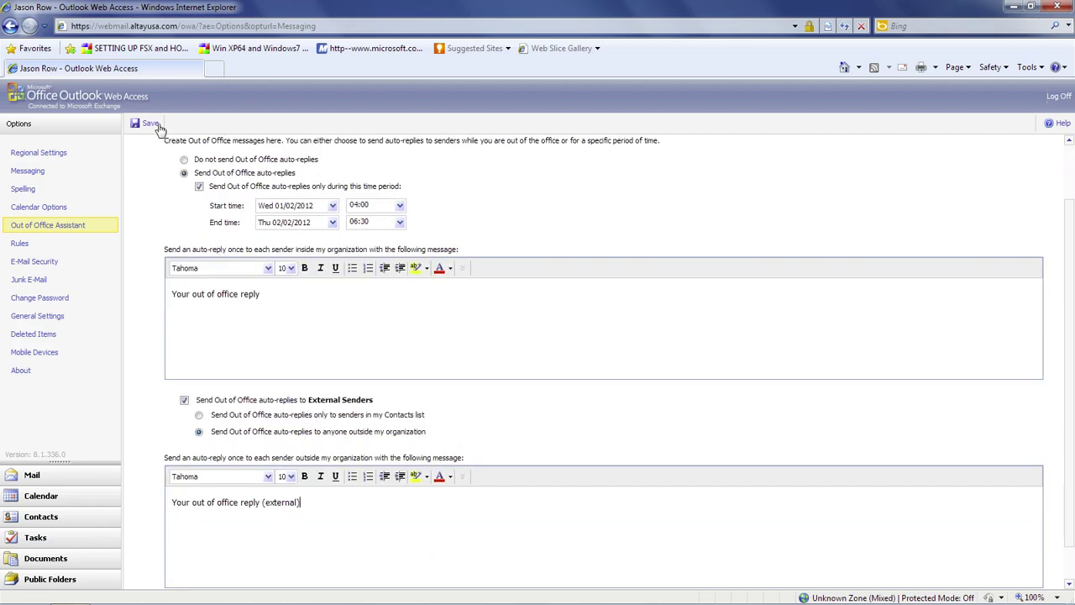
click(150, 124)
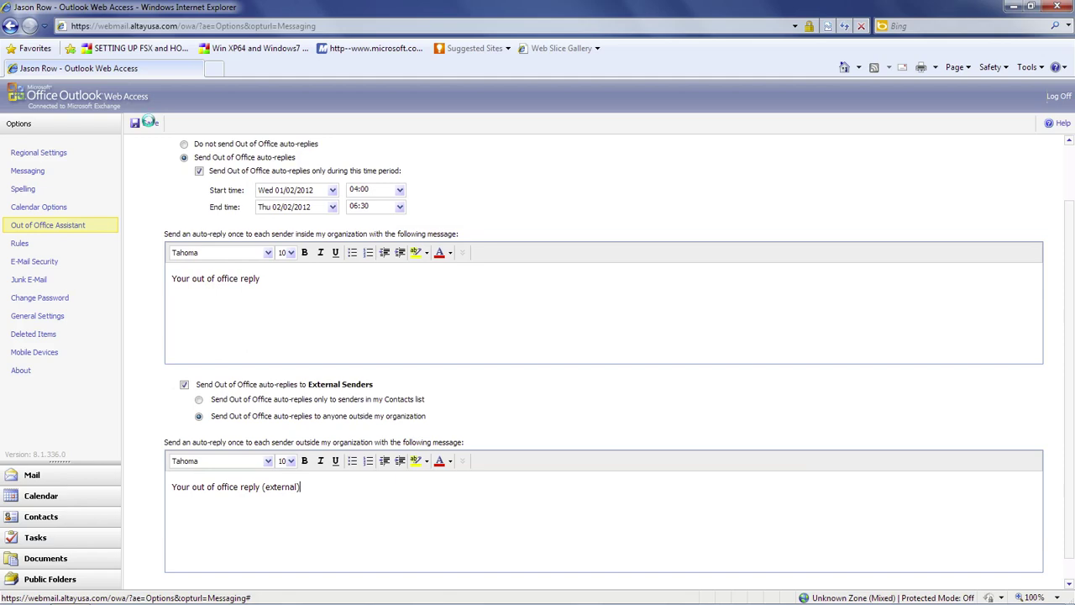